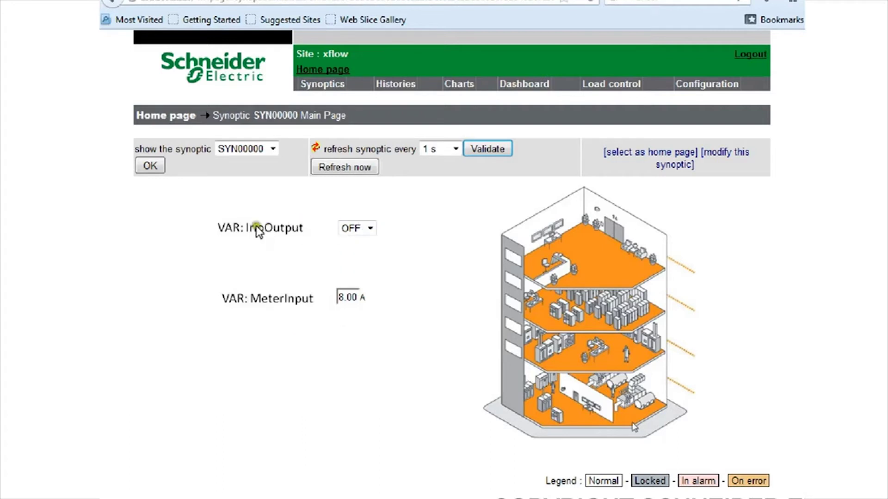
# Examine the IrioOutput state options and the MeterInput value on the Main Page synoptic
pyautogui.moveTo(345, 229)
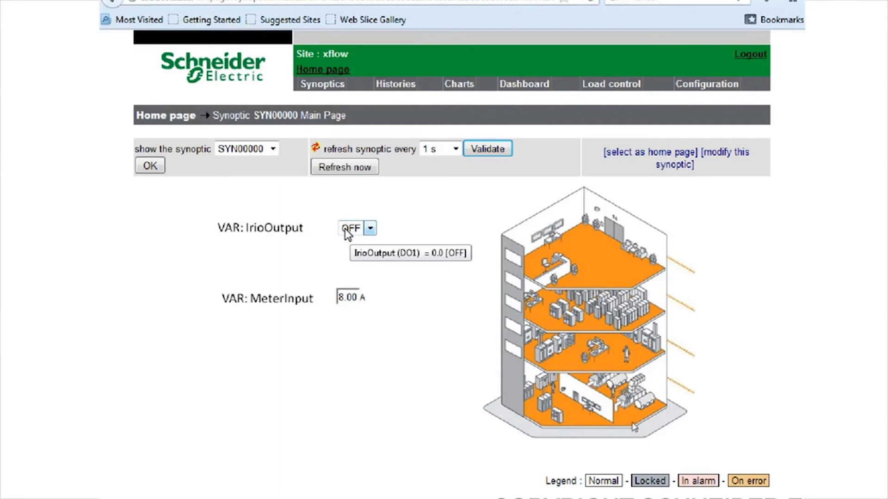
pyautogui.click(372, 229)
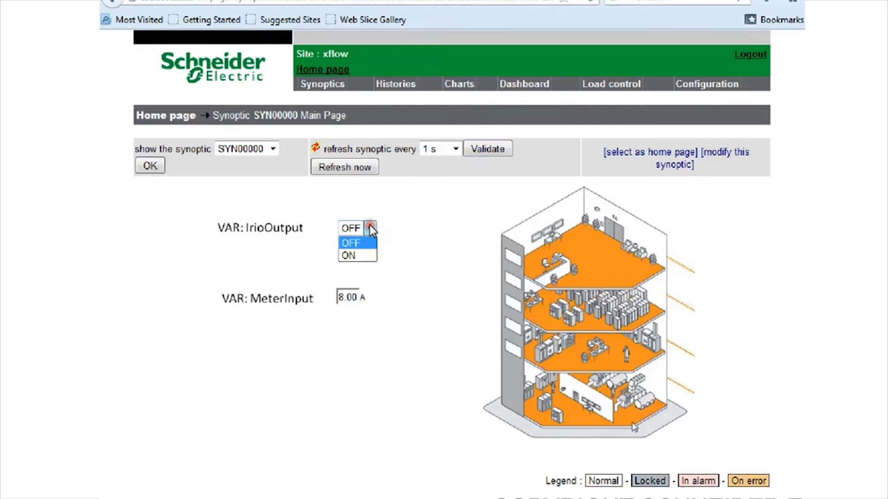
pyautogui.click(414, 233)
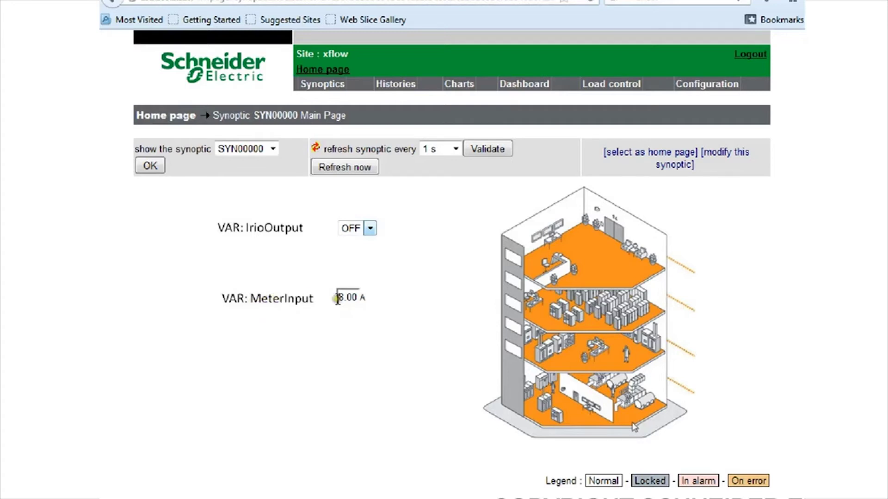
pyautogui.moveTo(337, 298)
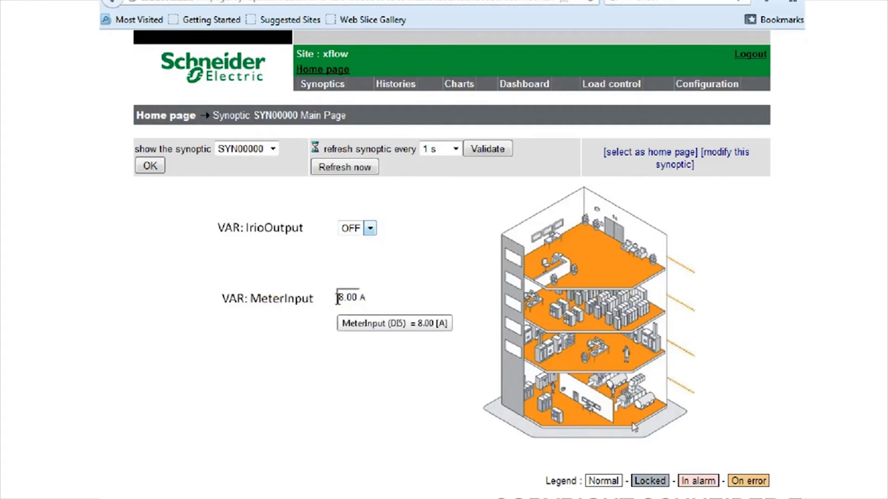
pyautogui.click(338, 298)
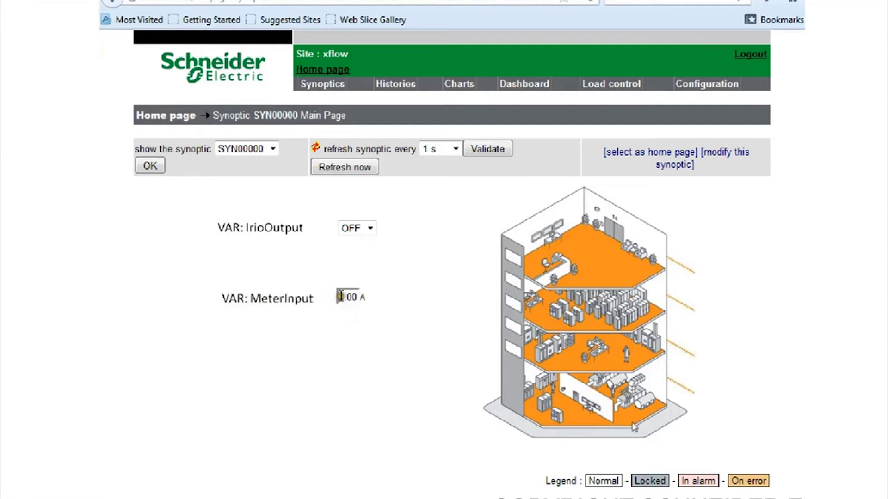
pyautogui.press('Delete')
pyautogui.write('1')
pyautogui.click(357, 297)
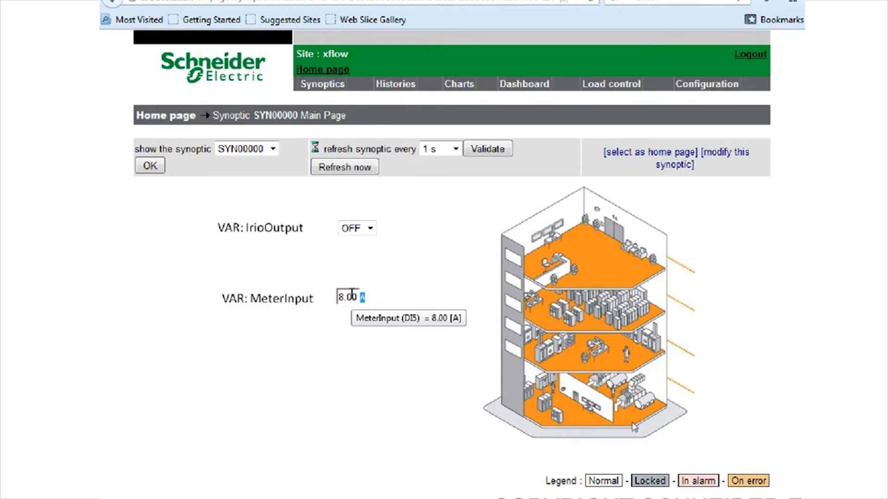
pyautogui.click(358, 276)
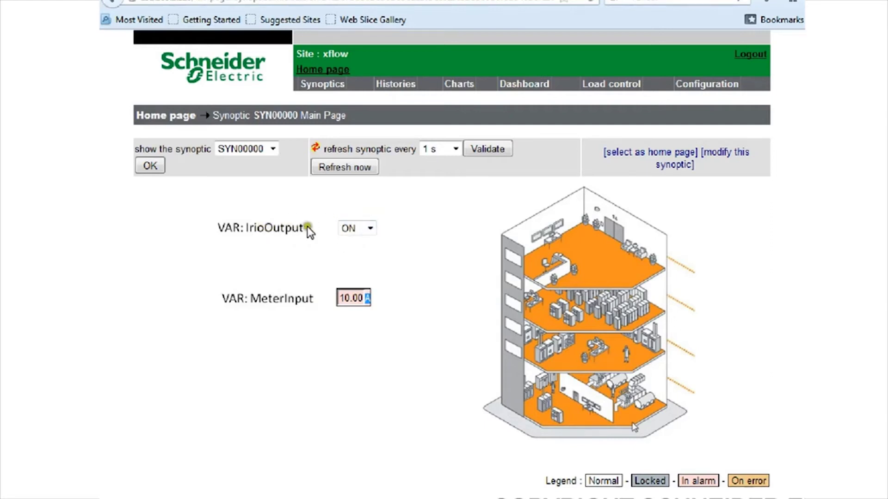
# Manually switch the IrioOutput variable to OFF and back to ON on the synoptic
pyautogui.moveTo(348, 228)
pyautogui.click(367, 228)
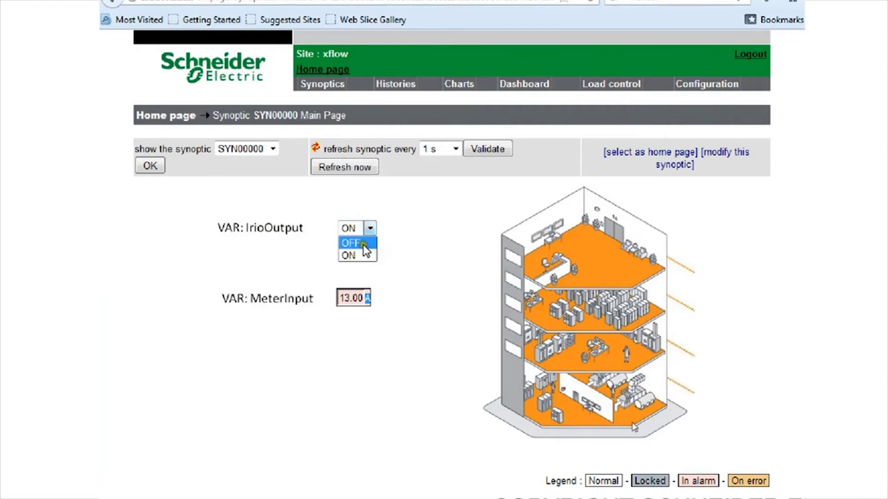
pyautogui.click(363, 244)
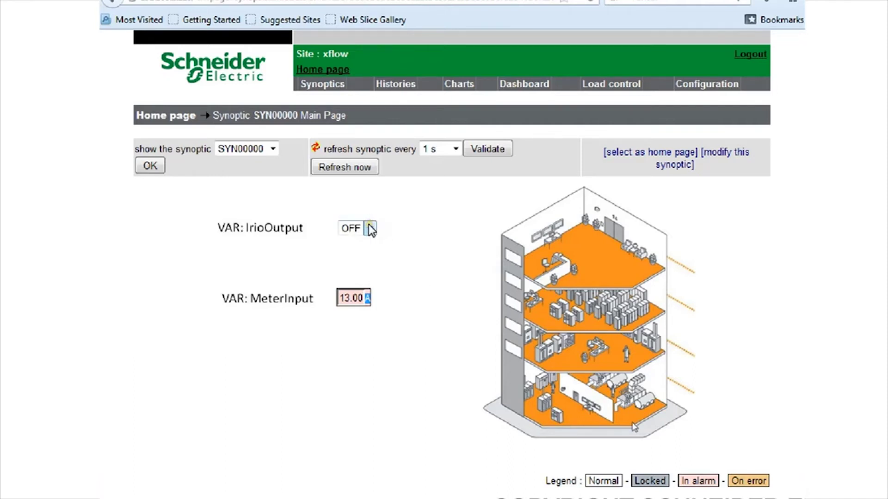
pyautogui.click(401, 299)
pyautogui.click(357, 228)
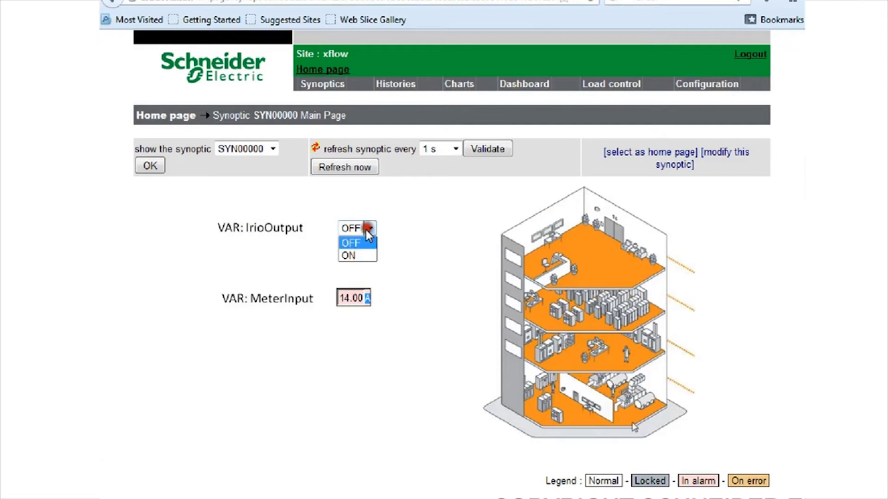
pyautogui.click(349, 255)
# Set the MeterInput value on the synoptic to 8 and check the IrioOutput state
pyautogui.click(341, 296)
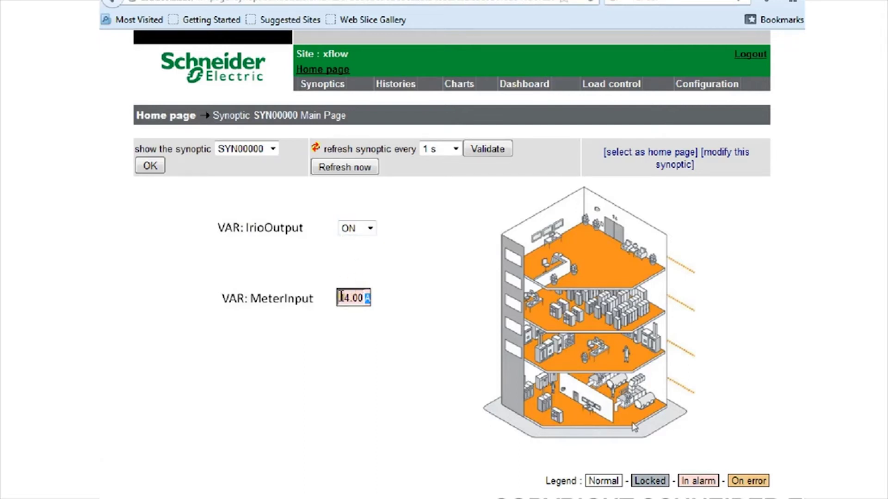
pyautogui.moveTo(340, 296); pyautogui.dragTo(368, 296)
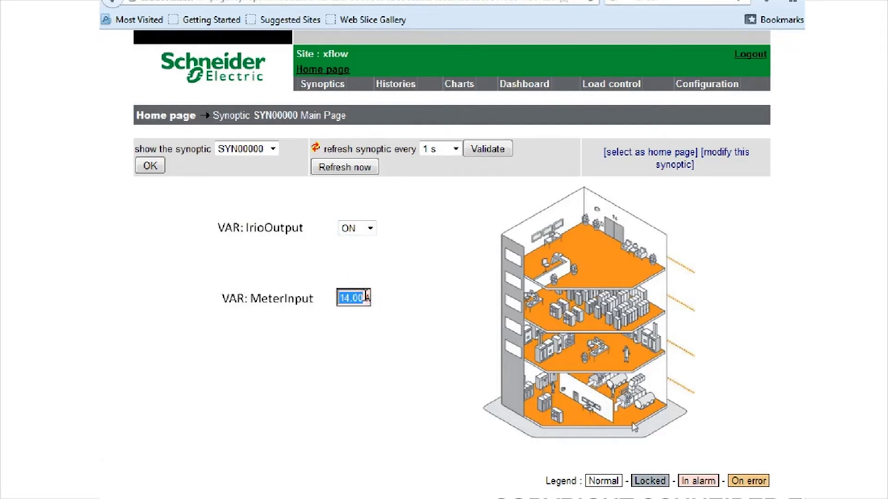
pyautogui.write('8')
pyautogui.moveTo(365, 297); pyautogui.dragTo(306, 296)
pyautogui.write('8')
pyautogui.press('Return')
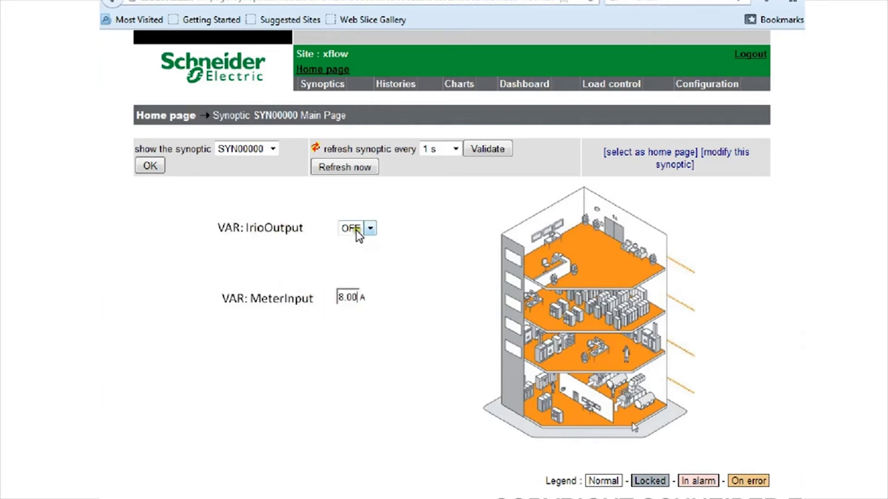
pyautogui.moveTo(352, 231)
# Open the IrioOutput variable for modification from the configuration's list of variables
pyautogui.click(480, 157)
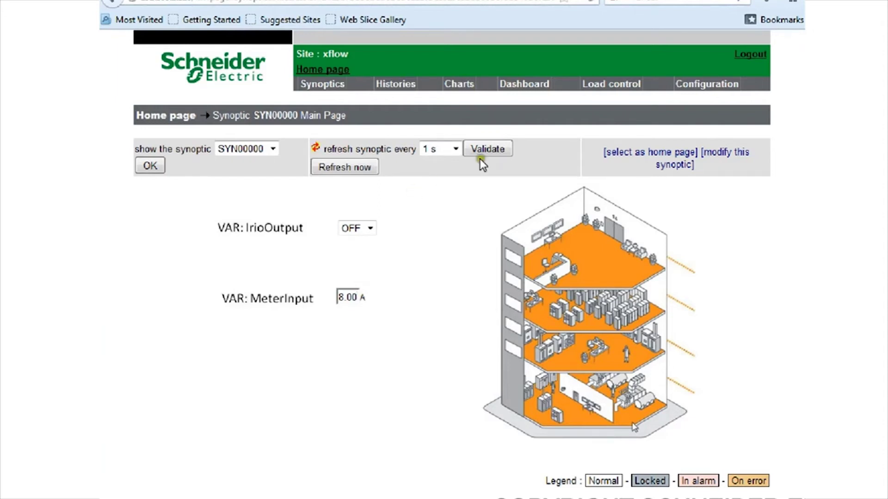
pyautogui.click(695, 85)
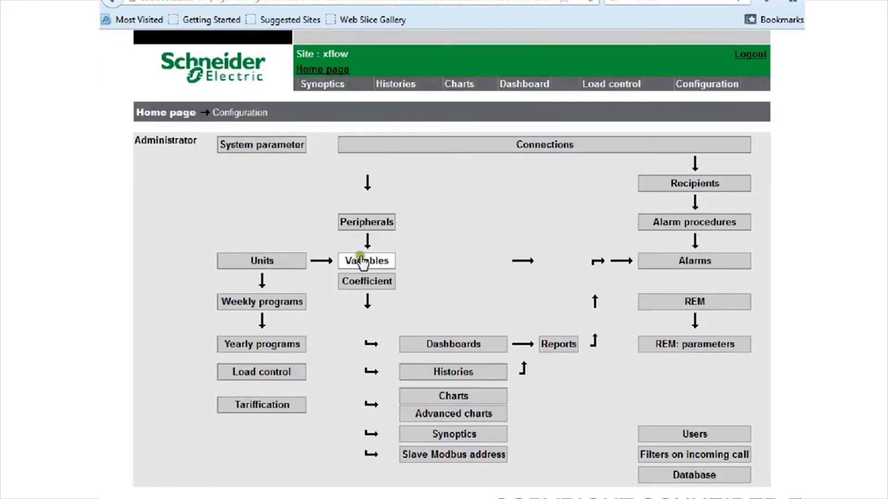
pyautogui.click(364, 262)
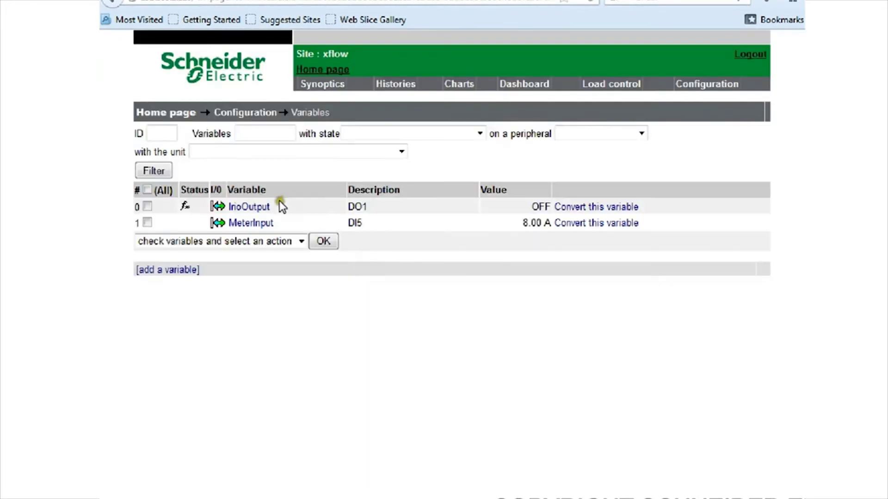
pyautogui.click(263, 207)
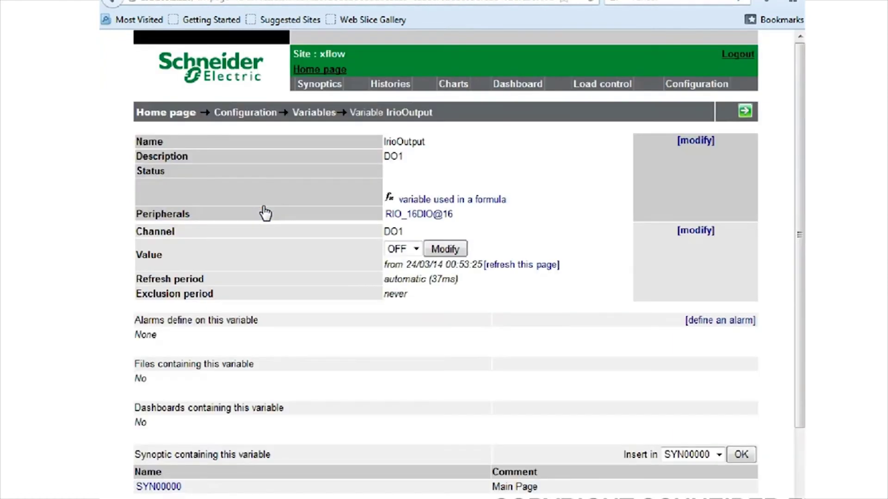
pyautogui.click(590, 160)
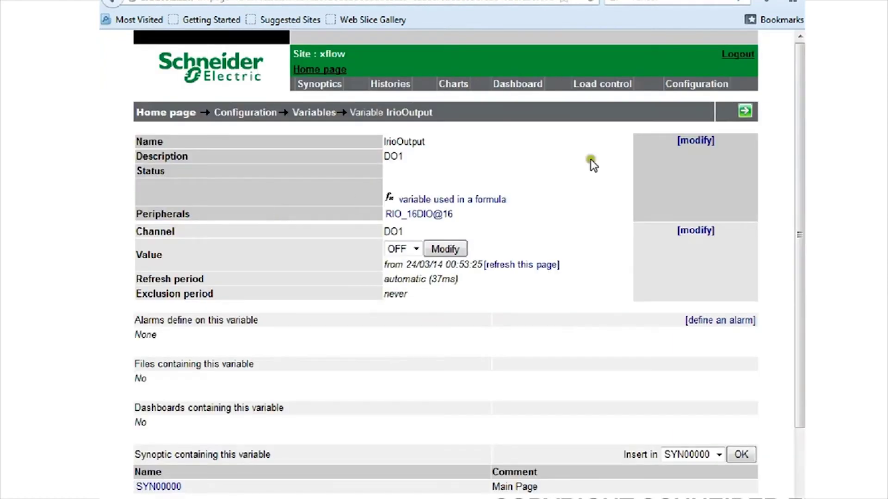
pyautogui.click(674, 141)
# Review IrioOutput's name, peripheral, channel and advanced settings, and finish the edit
pyautogui.click(422, 144)
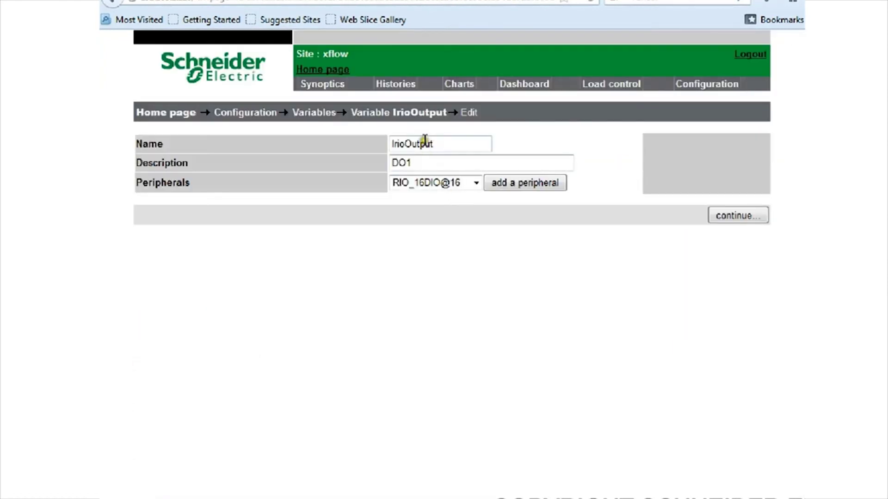
pyautogui.click(410, 183)
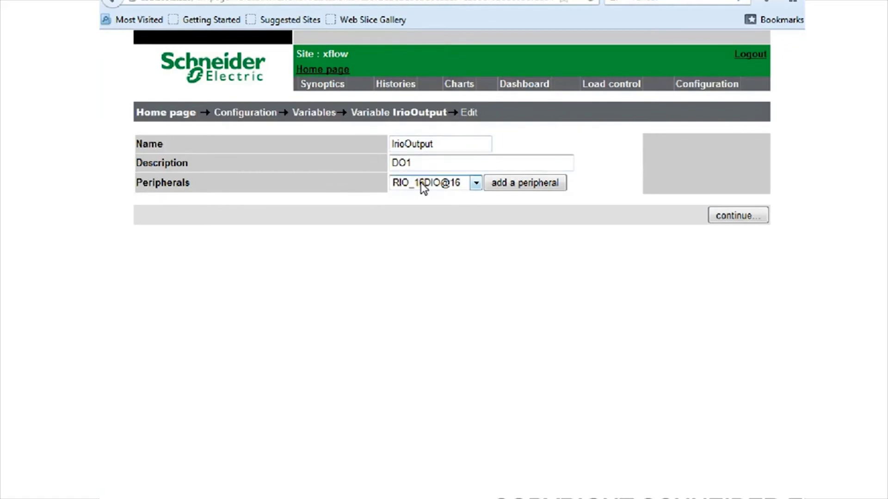
pyautogui.click(717, 215)
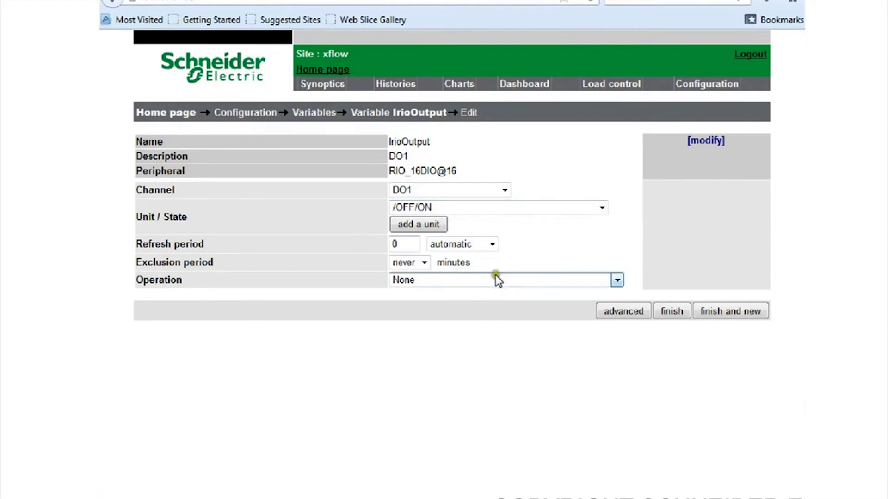
pyautogui.click(621, 312)
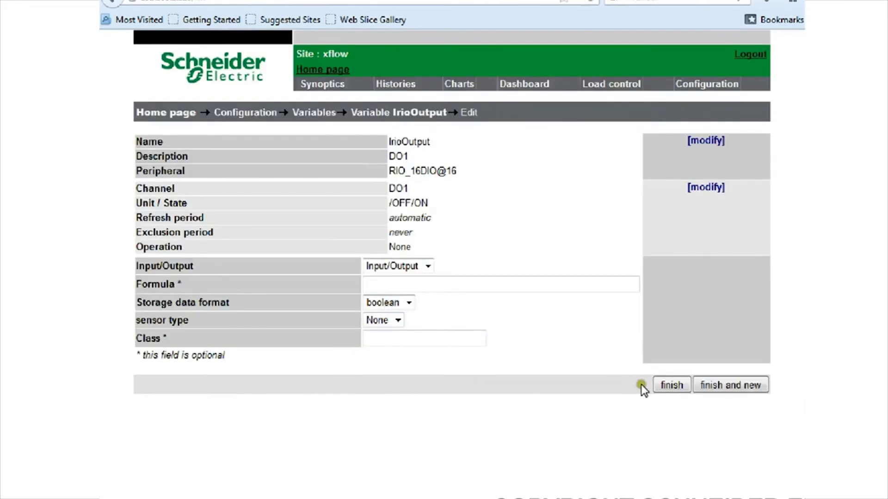
pyautogui.click(668, 386)
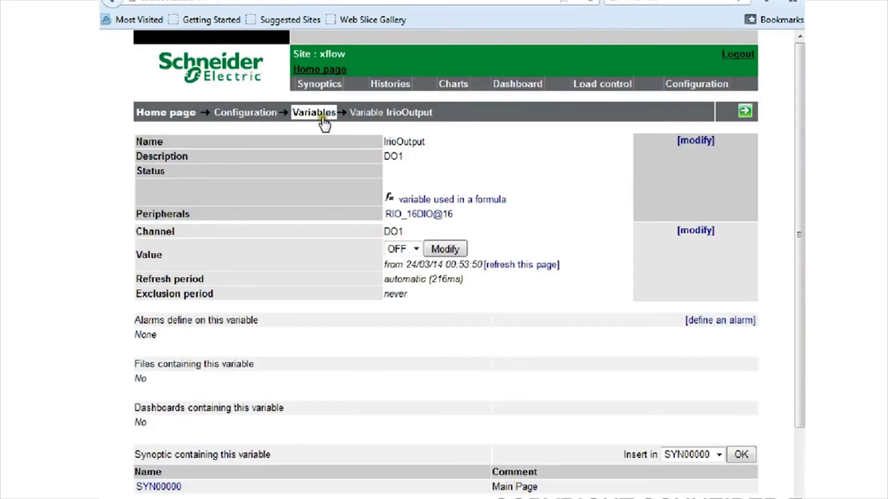
# Open the MeterInput variable for modification from the variables list and examine its name and description
pyautogui.click(322, 116)
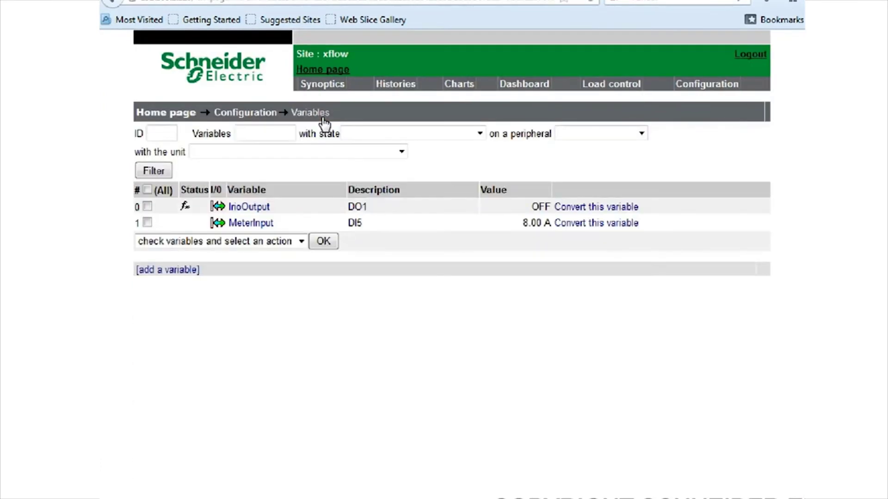
pyautogui.click(246, 223)
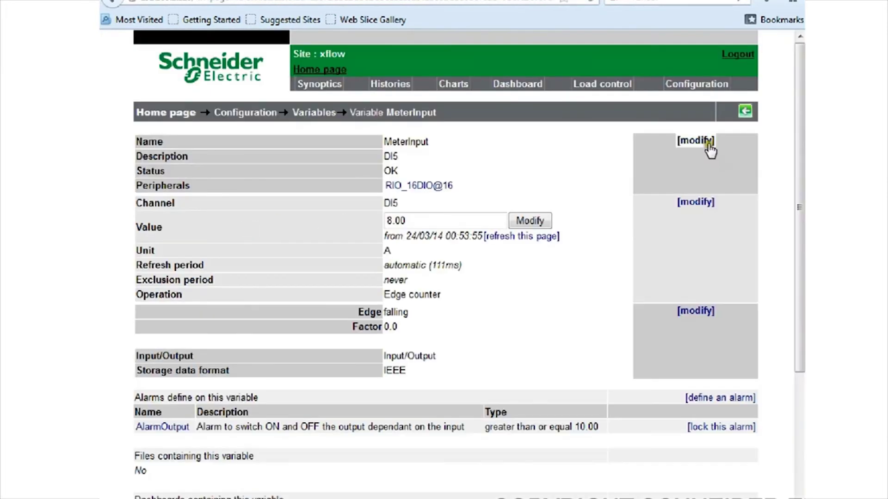
pyautogui.click(709, 144)
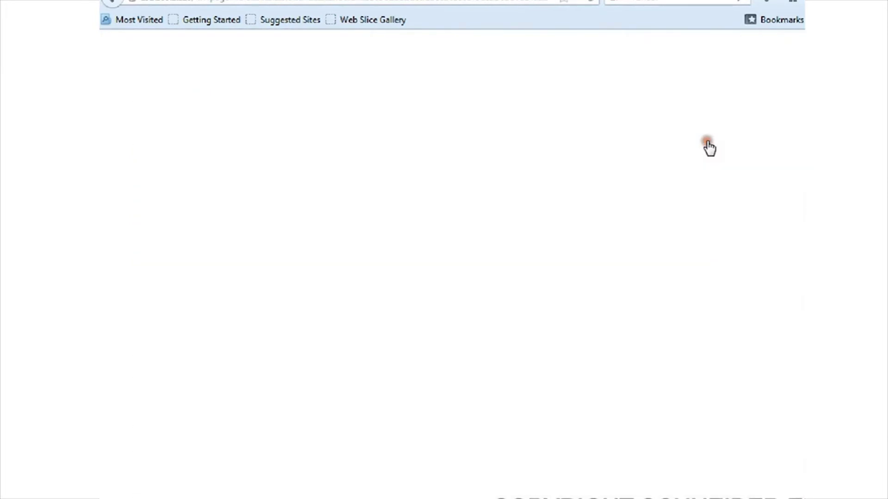
pyautogui.doubleClick(425, 147)
pyautogui.click(446, 159)
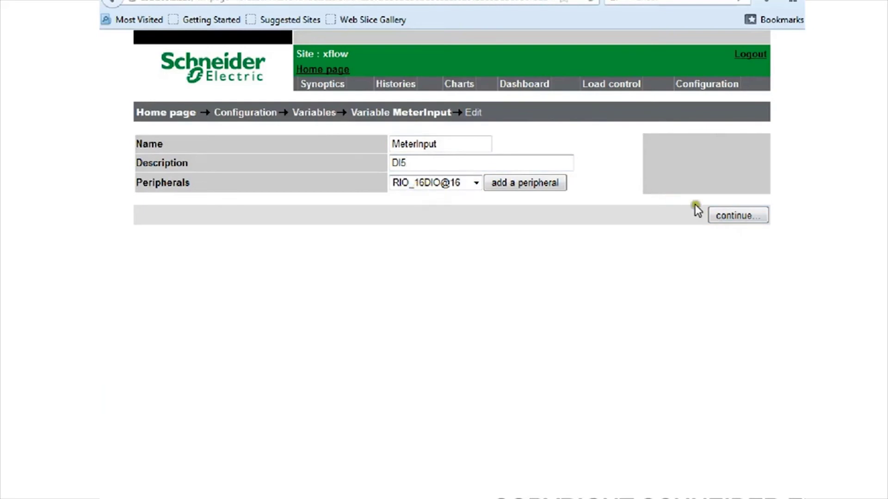
# Review MeterInput's channel, operation and advanced settings, including the storage data format, and finish the edit
pyautogui.click(737, 214)
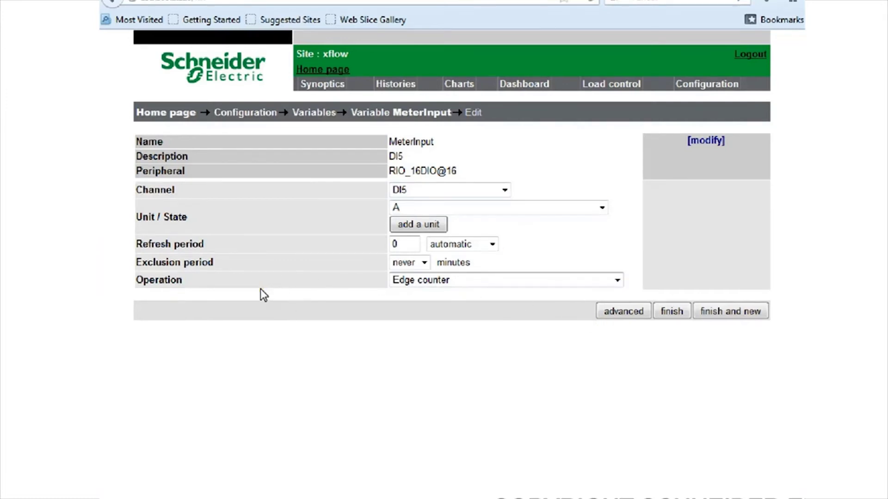
pyautogui.click(609, 314)
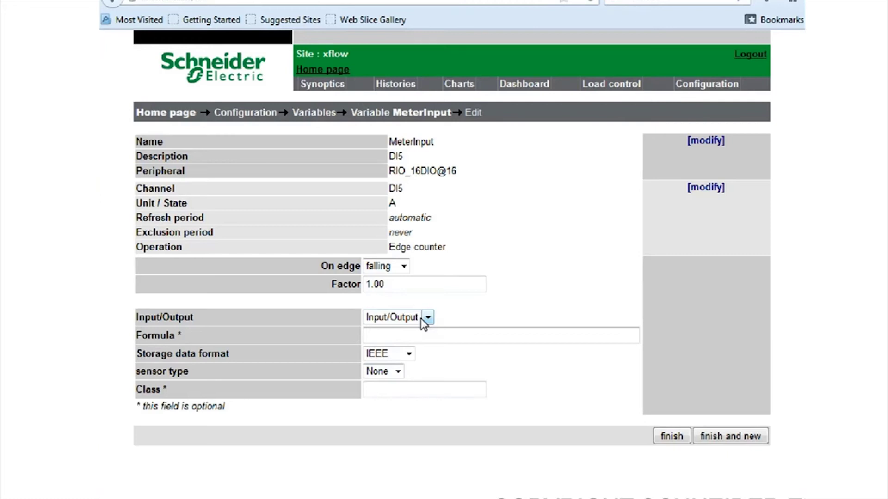
pyautogui.moveTo(133, 354); pyautogui.dragTo(254, 353)
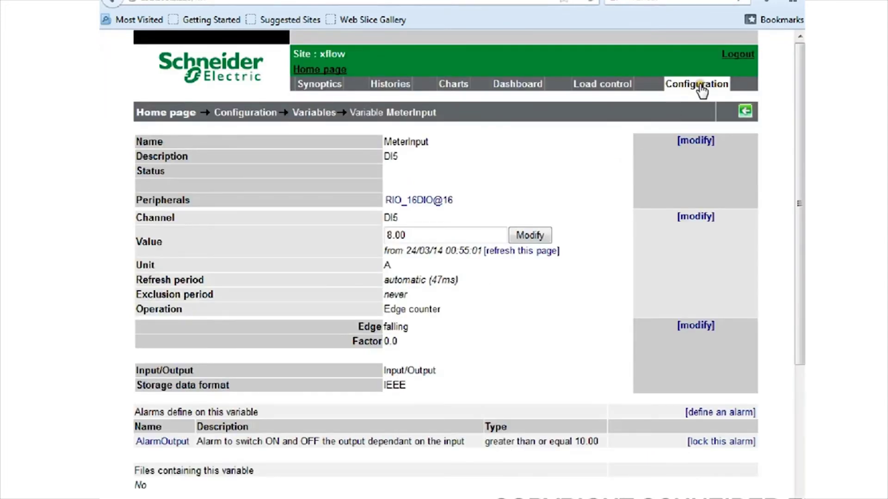
# Open the AlarmOutput alarm for modification from the configuration's list of alarms
pyautogui.click(700, 87)
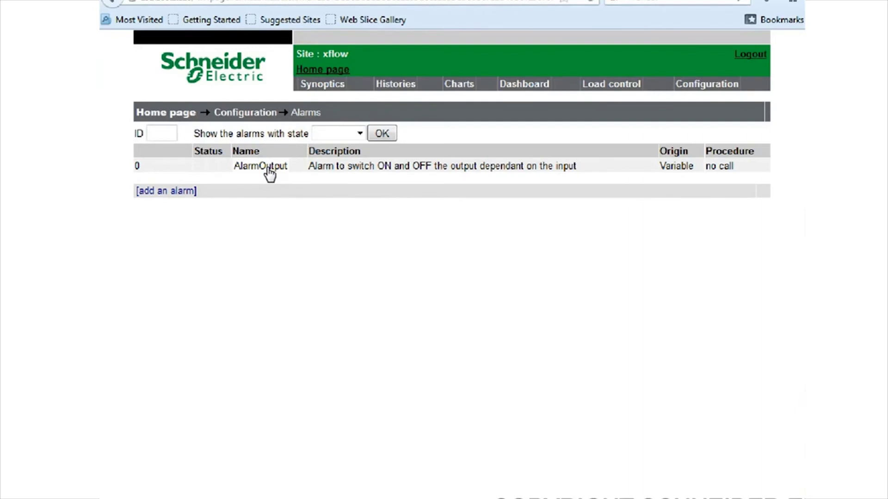
pyautogui.click(269, 171)
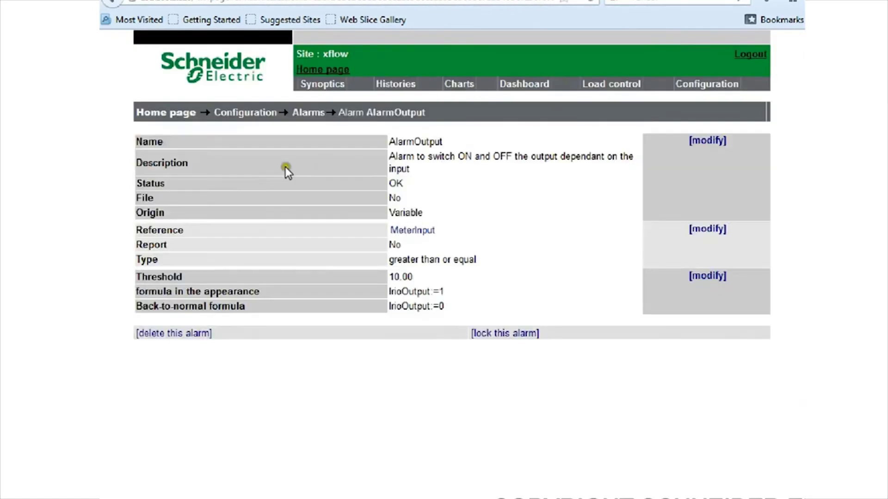
pyautogui.click(691, 141)
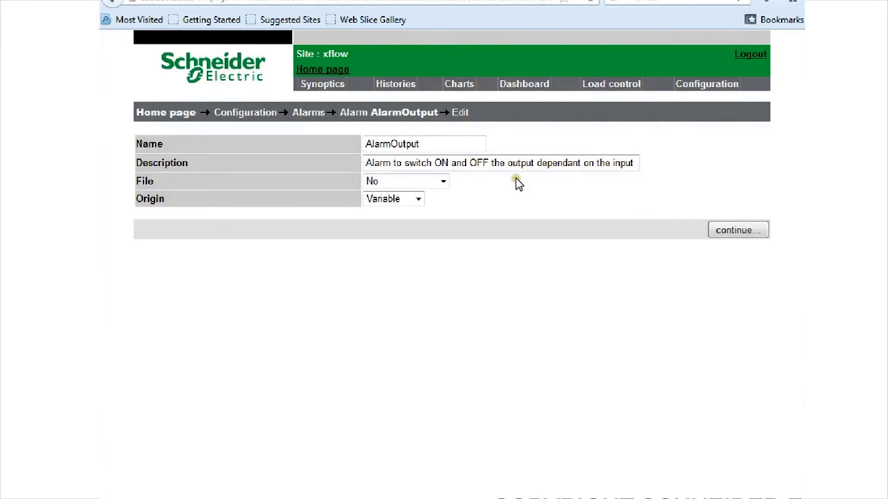
# Examine AlarmOutput's name and origin, and continue to its reference settings
pyautogui.moveTo(454, 143); pyautogui.dragTo(320, 141)
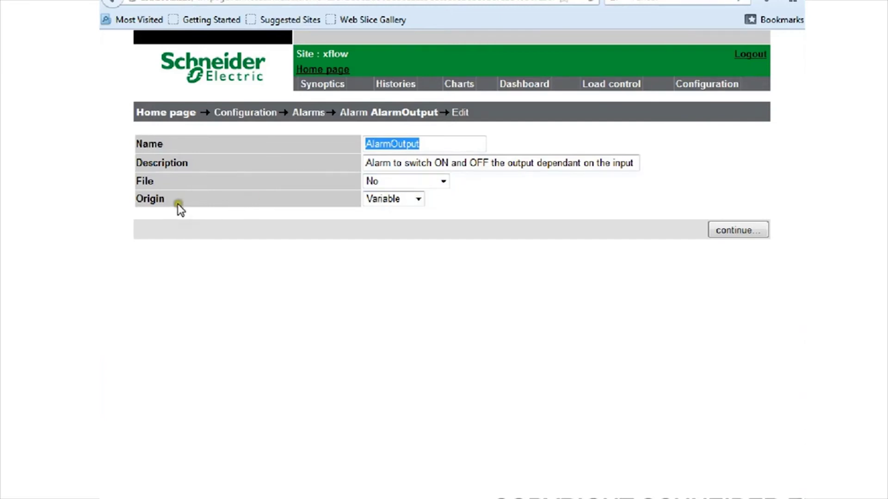
pyautogui.moveTo(165, 200); pyautogui.dragTo(134, 197)
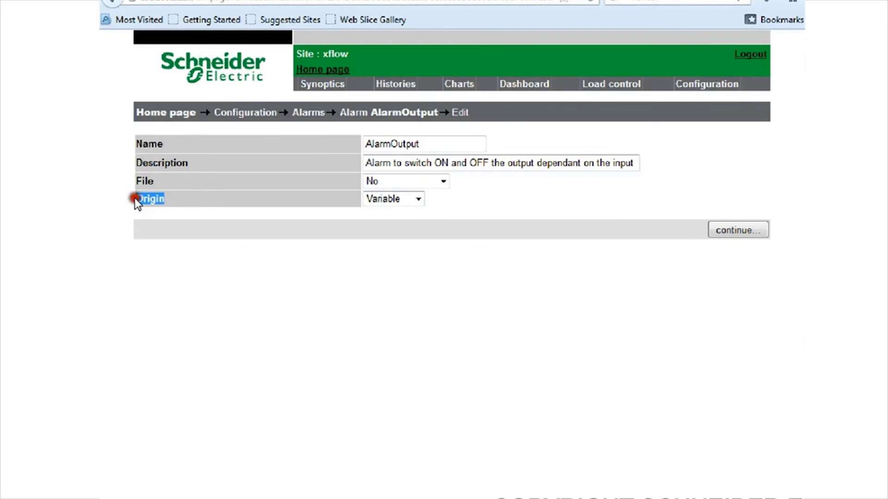
pyautogui.click(173, 196)
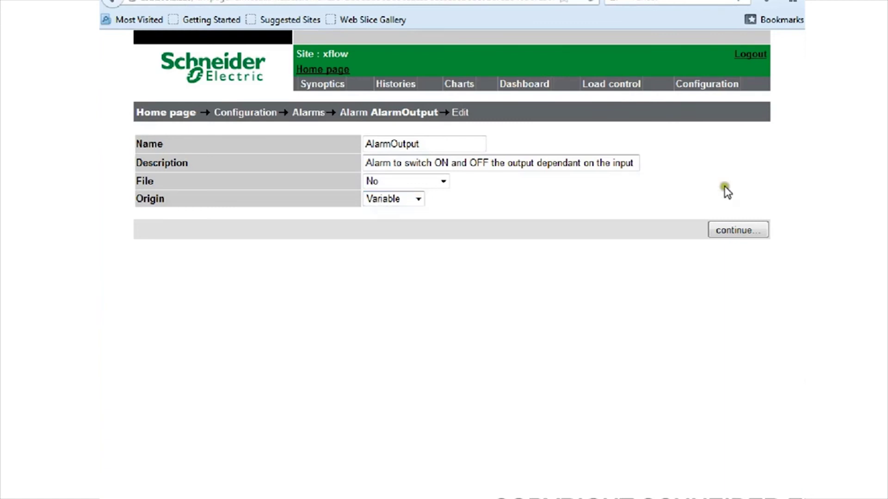
pyautogui.click(740, 234)
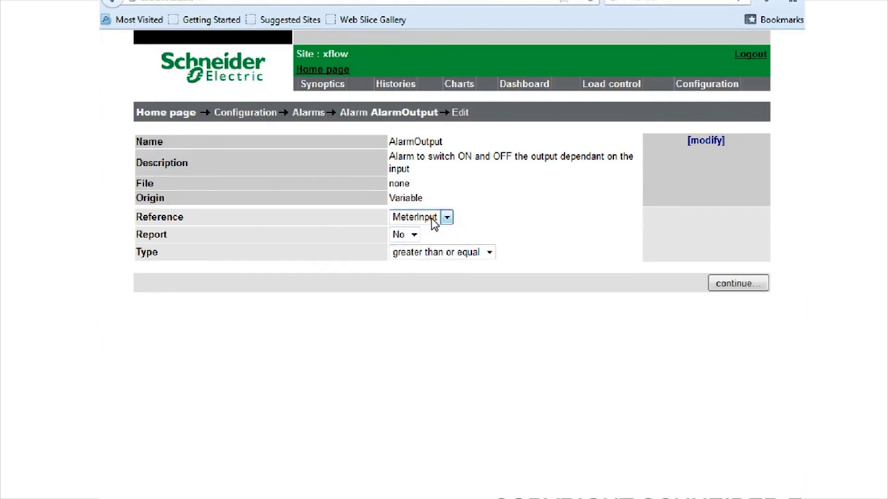
# Review AlarmOutput's reference variable and comparison type, and continue to its threshold and formula settings
pyautogui.click(452, 227)
pyautogui.click(380, 223)
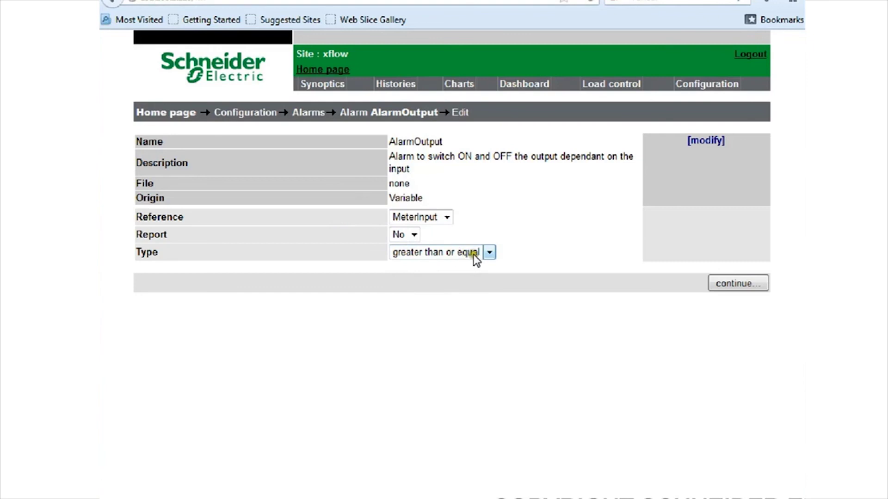
pyautogui.click(742, 285)
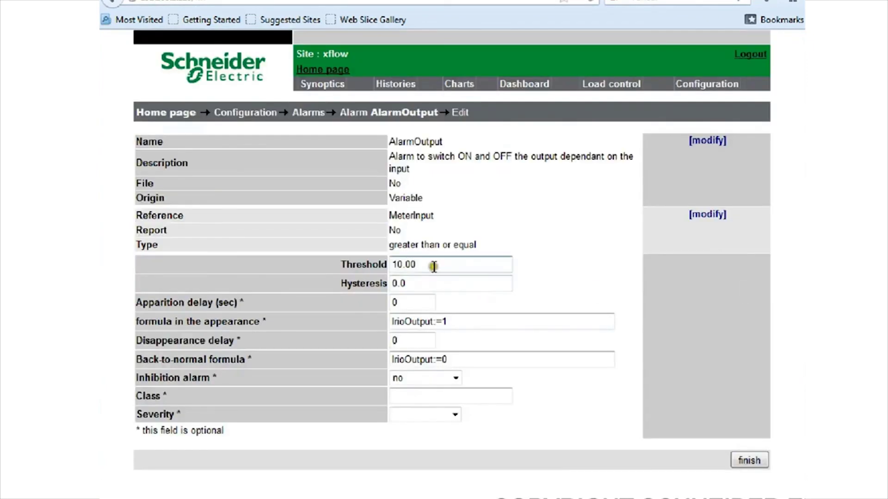
# Examine AlarmOutput's threshold and the appearance formula that switches IrioOutput on
pyautogui.click(370, 263)
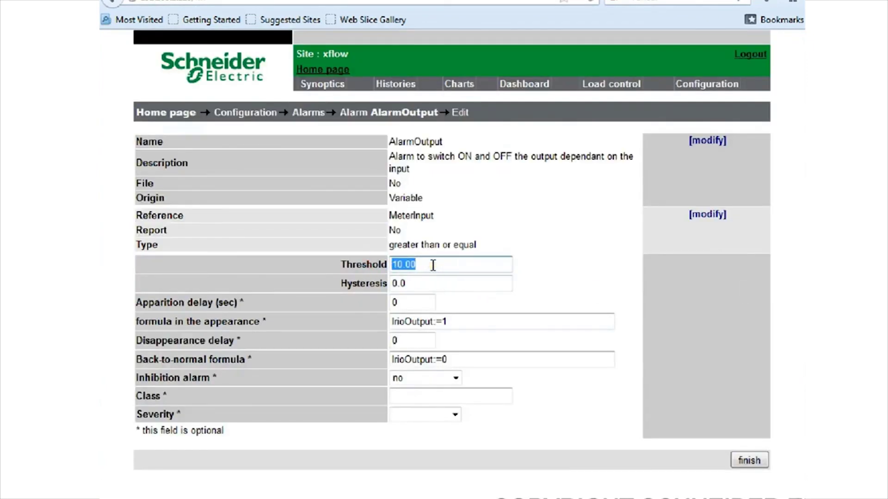
pyautogui.moveTo(461, 317); pyautogui.dragTo(350, 318)
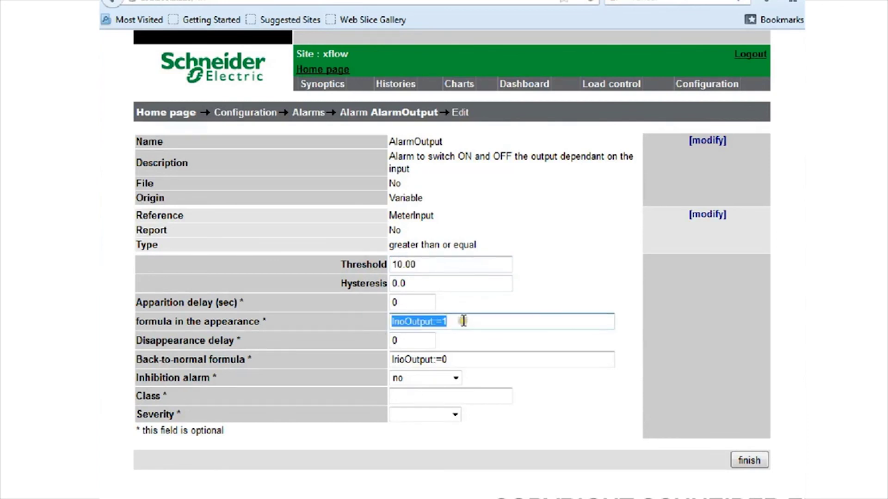
pyautogui.click(313, 323)
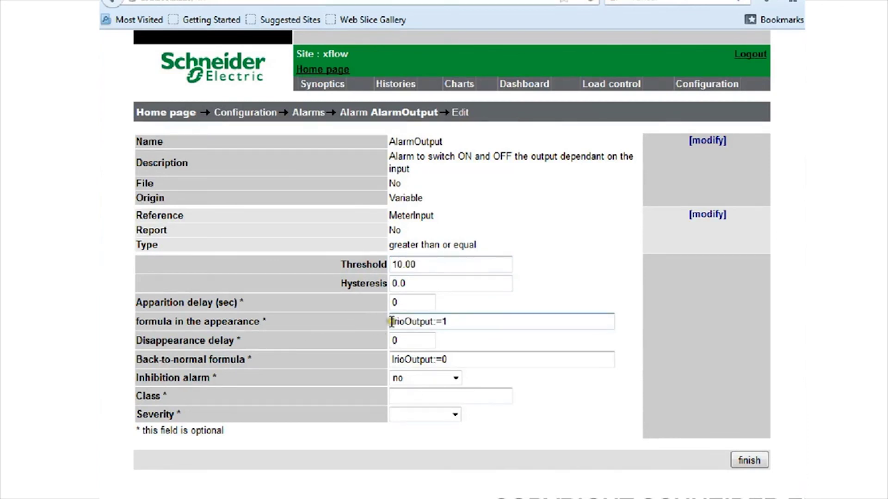
pyautogui.moveTo(391, 323); pyautogui.dragTo(443, 322)
pyautogui.click(455, 323)
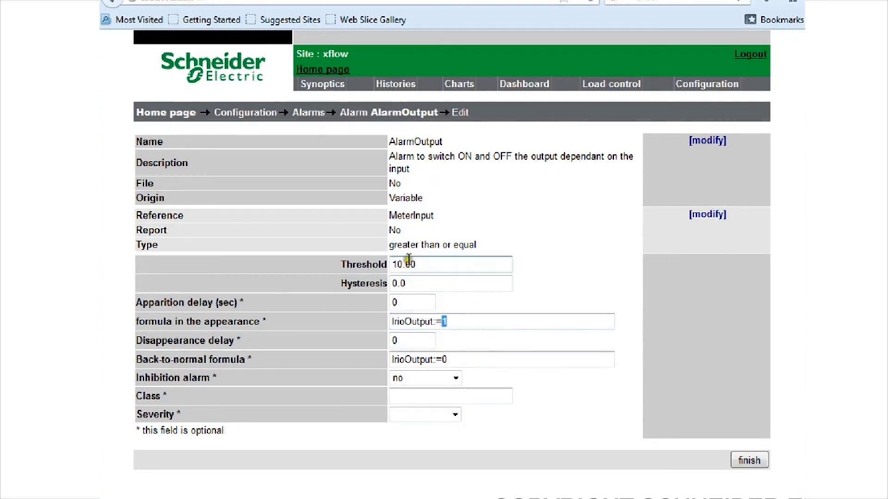
pyautogui.moveTo(395, 264); pyautogui.dragTo(432, 265)
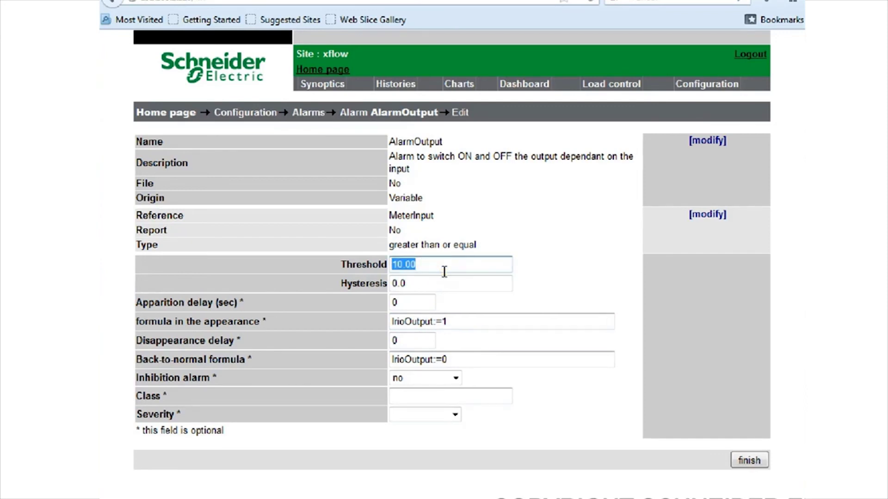
pyautogui.click(458, 322)
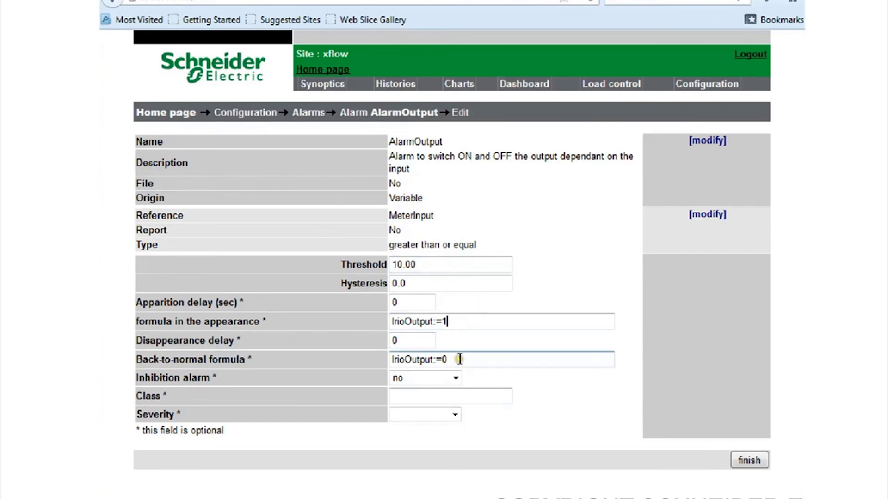
# Examine the back-to-normal formula that switches IrioOutput off, and finish the alarm edit
pyautogui.moveTo(390, 360); pyautogui.dragTo(434, 360)
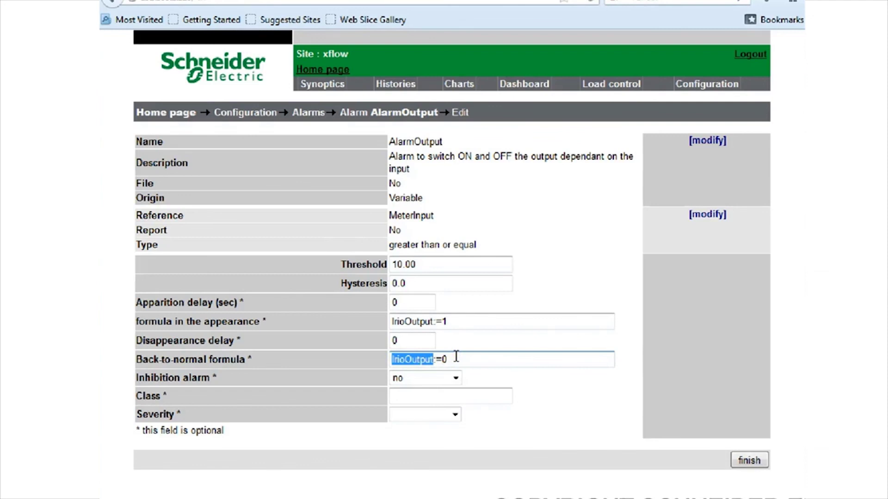
pyautogui.click(455, 357)
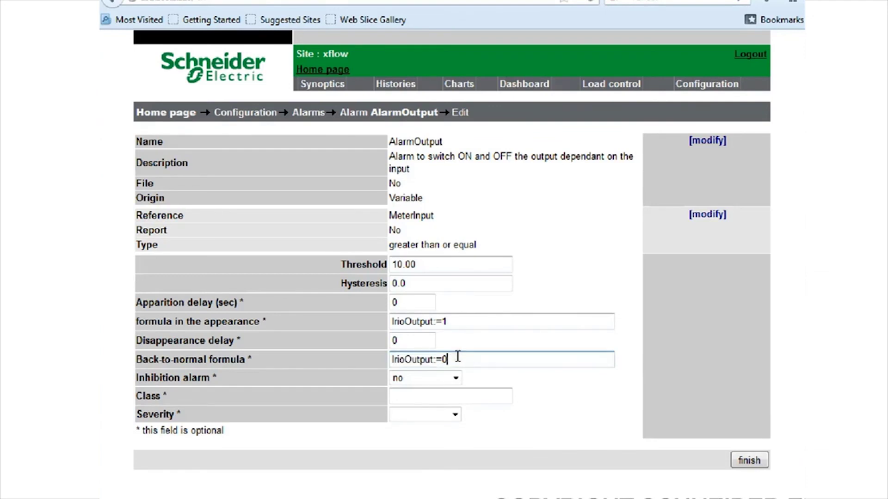
pyautogui.click(420, 279)
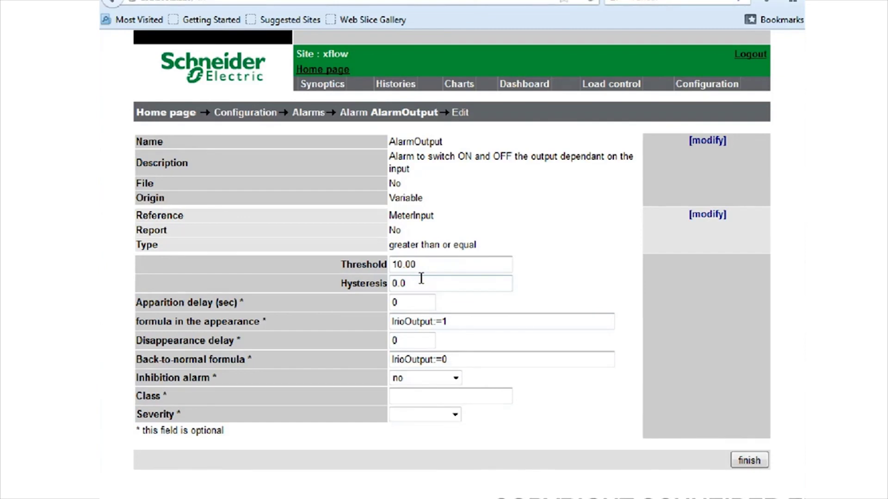
pyautogui.click(748, 460)
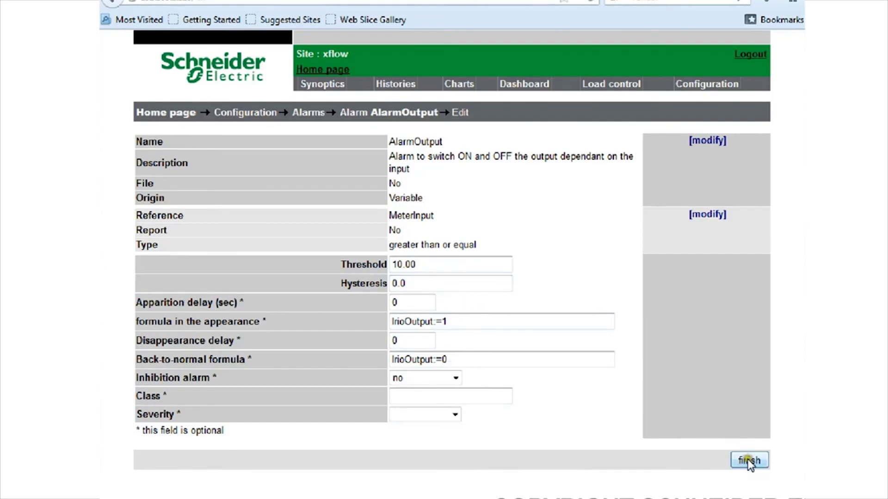